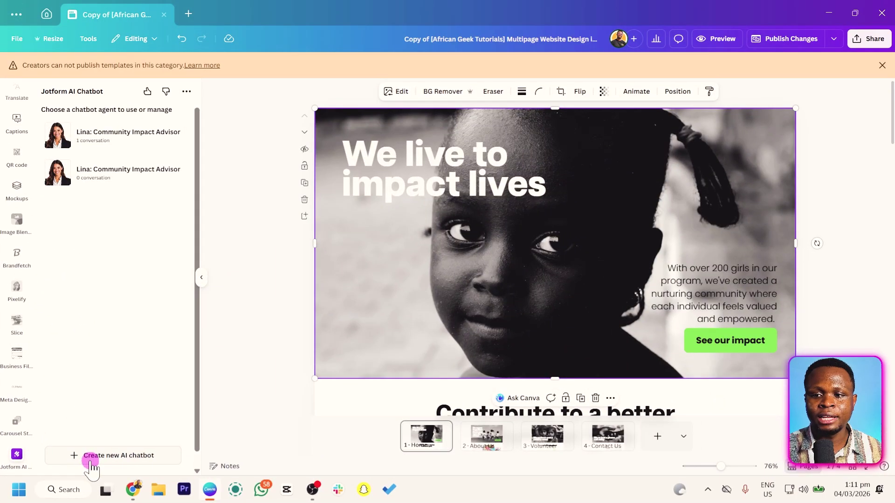
Move the AI chatbot widget to the lower-left corner of the hero image on the Home page
{"action": "left_click", "coordinate": [271, 386]}
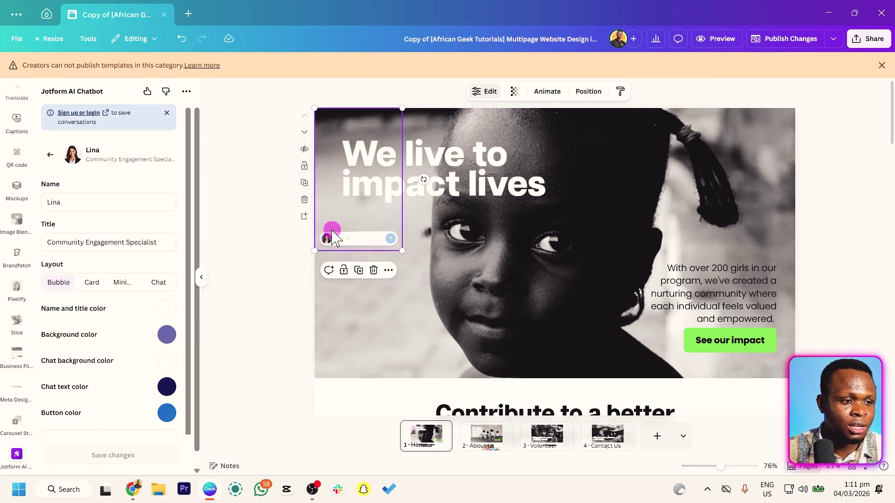
{"action": "left_click_drag", "start_coordinate": [368, 140], "coordinate": [364, 262]}
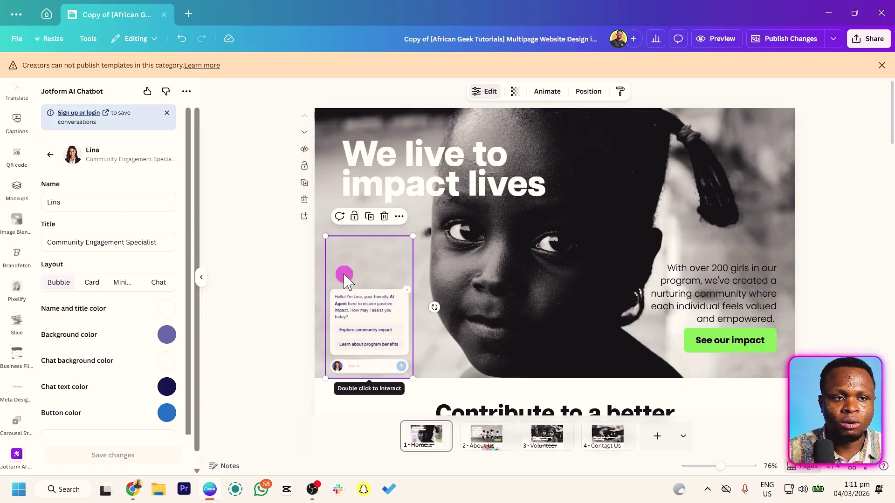
Rename the chatbot agent to Miranda
{"action": "double_click", "coordinate": [110, 207]}
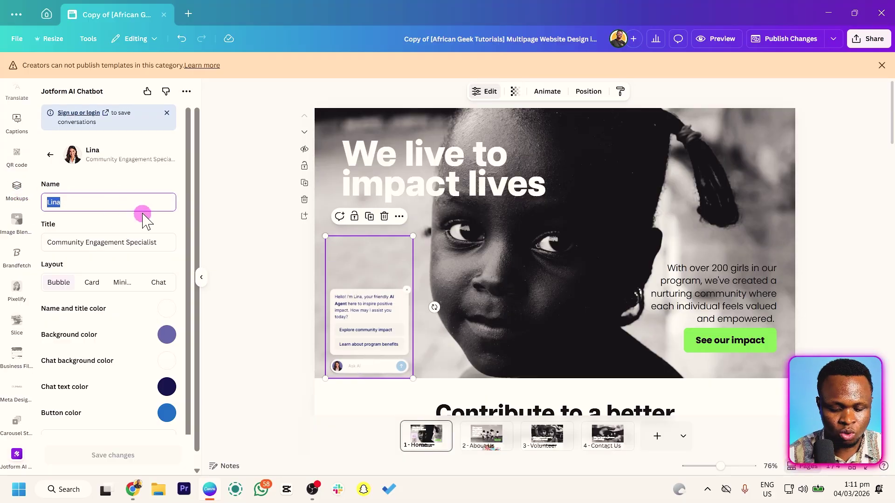
{"action": "type", "text": "mIR"}
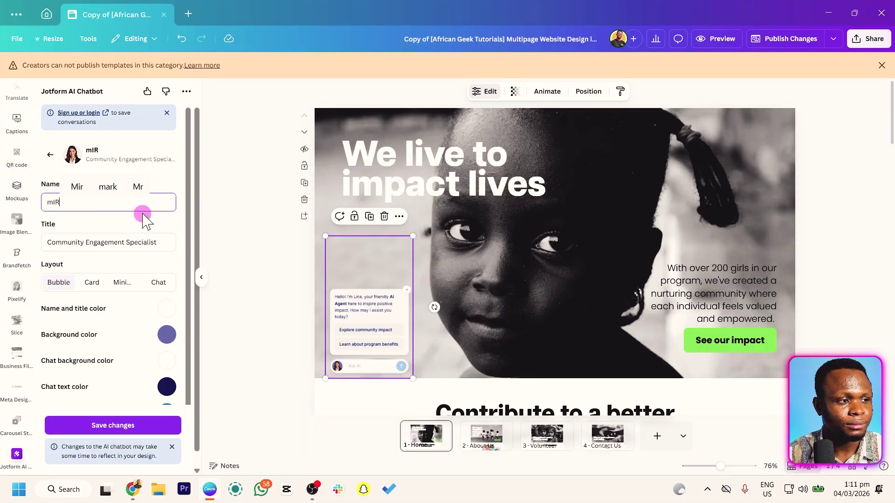
{"action": "key", "text": "BackSpace"}
{"action": "key", "text": "BackSpace"}
{"action": "key", "text": "BackSpace"}
{"action": "key", "text": "Caps_Lock"}
{"action": "type", "text": "Mi"}
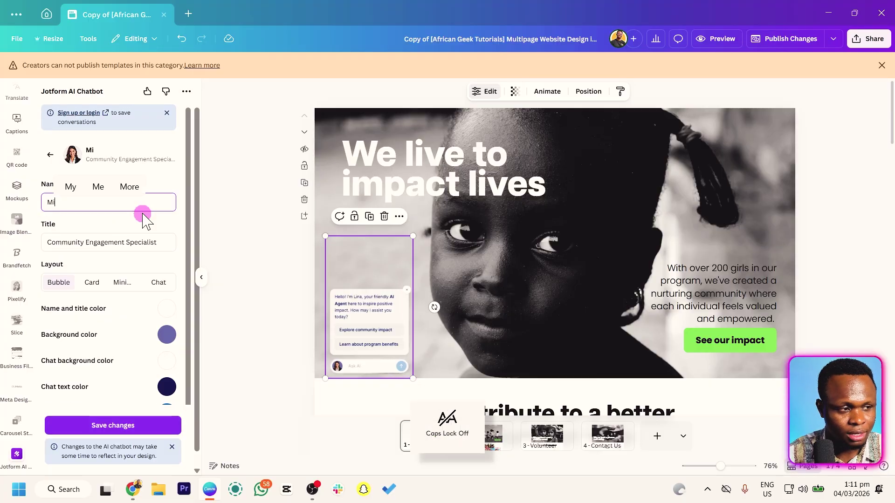
{"action": "type", "text": "randa"}
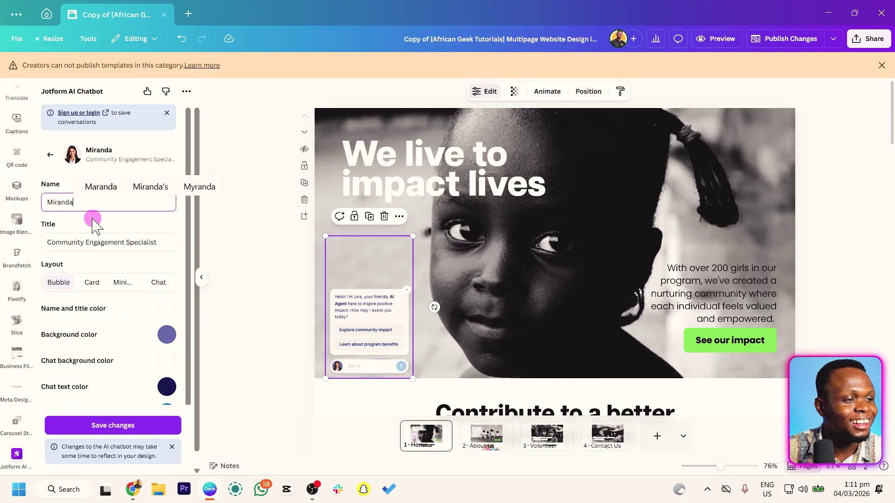
Replace the chatbot agent's title with Community Manager
{"action": "left_click_drag", "start_coordinate": [48, 244], "coordinate": [10, 252]}
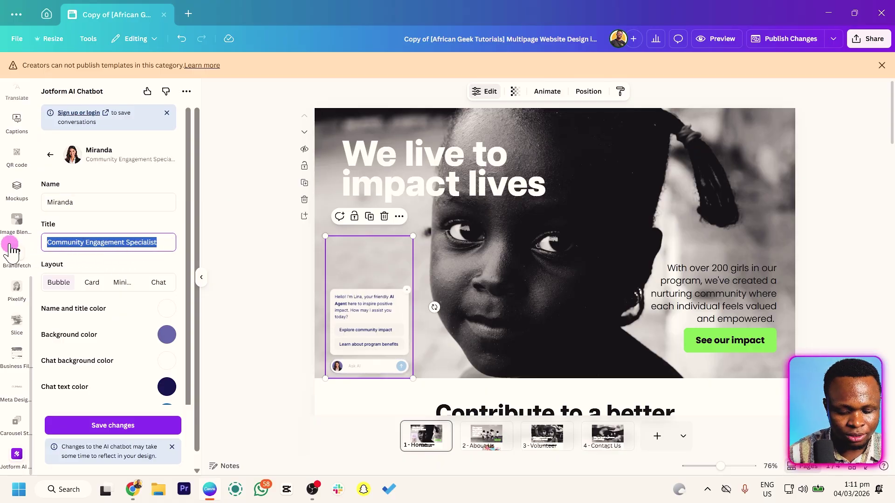
{"action": "type", "text": "AI Companion"}
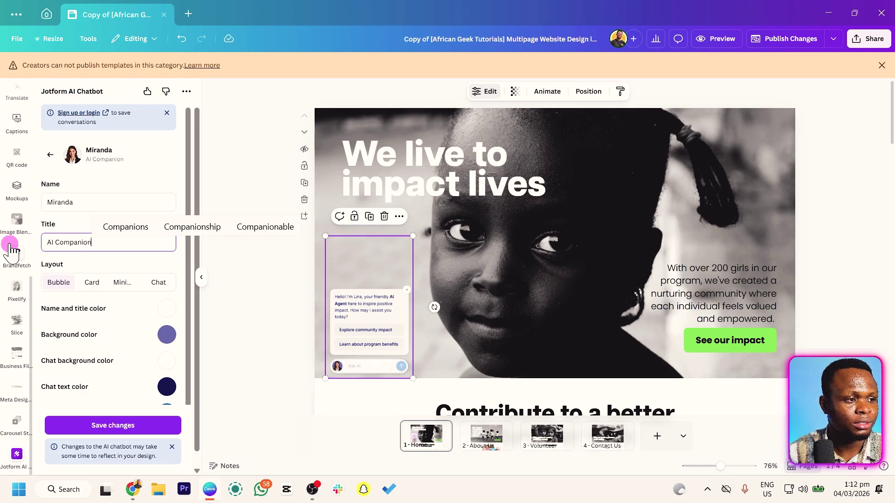
{"action": "key", "text": "BackSpace"}
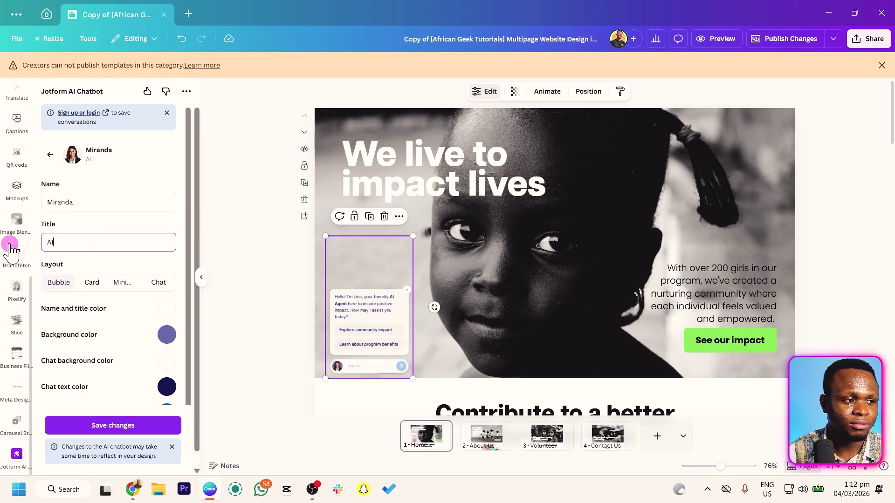
{"action": "key", "text": "BackSpace"}
{"action": "key", "text": "BackSpace"}
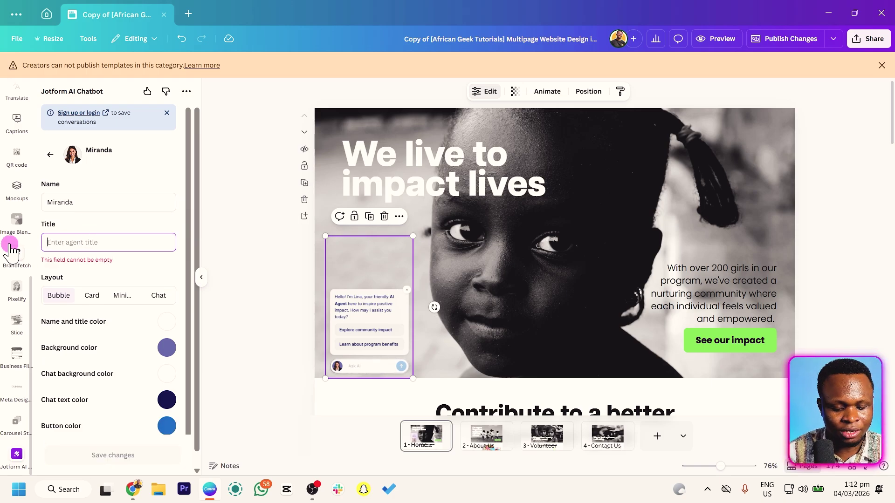
{"action": "type", "text": "Afri"}
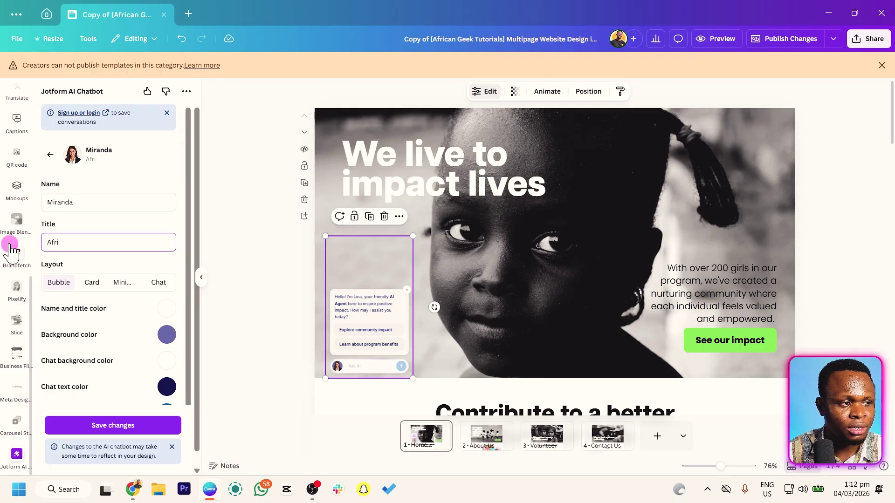
{"action": "key", "text": "BackSpace"}
{"action": "type", "text": "Commu"}
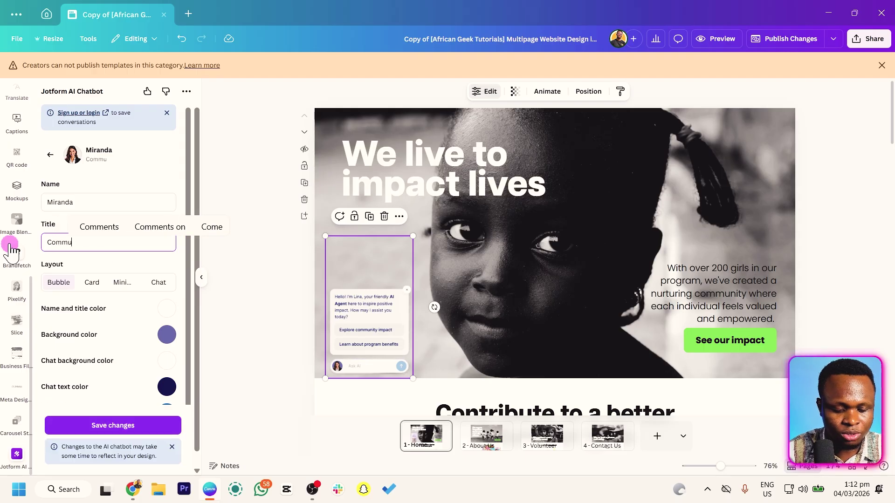
{"action": "type", "text": "nity Manager"}
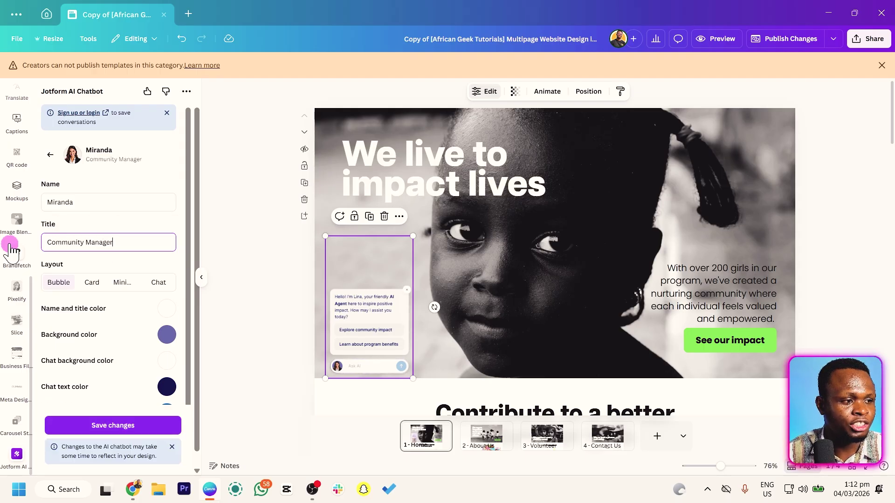
Switch the chatbot to the Card layout and save it with a darker indigo background color
{"action": "scroll", "coordinate": [80, 308], "scroll_direction": "down", "scroll_amount": 1}
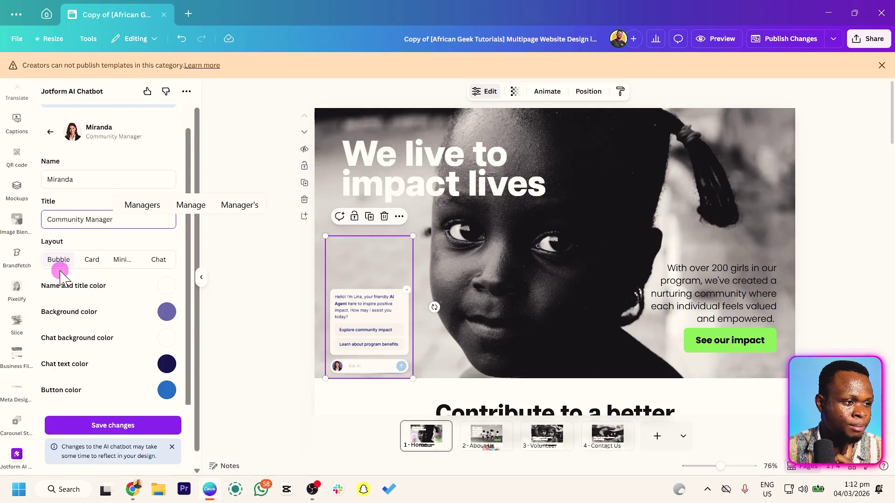
{"action": "left_click", "coordinate": [95, 264]}
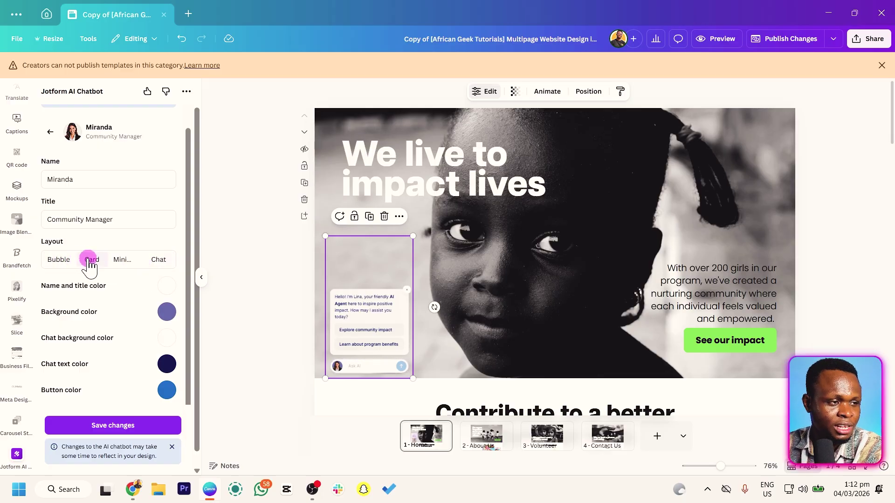
{"action": "scroll", "coordinate": [140, 306], "scroll_direction": "down", "scroll_amount": 1}
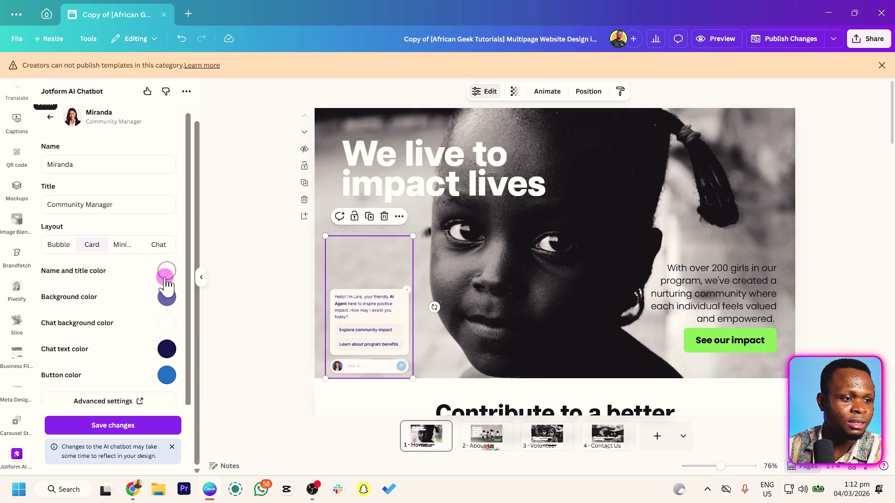
{"action": "left_click", "coordinate": [163, 298]}
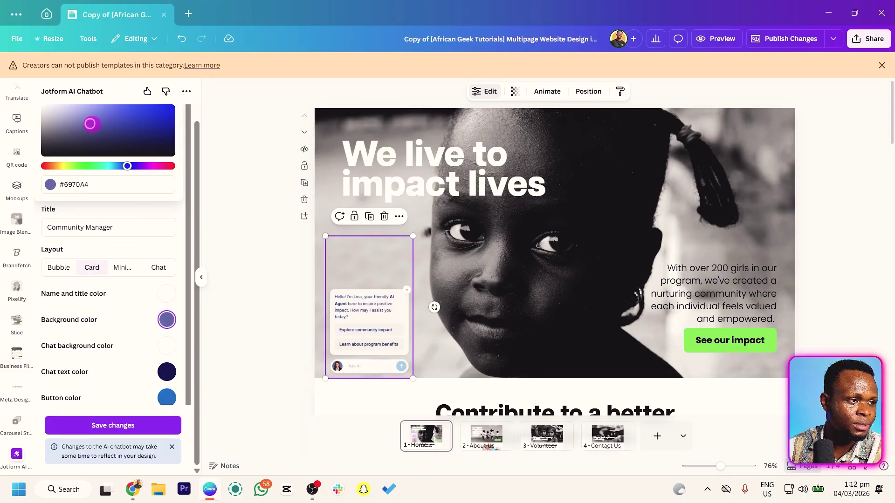
{"action": "left_click_drag", "start_coordinate": [90, 123], "coordinate": [98, 130]}
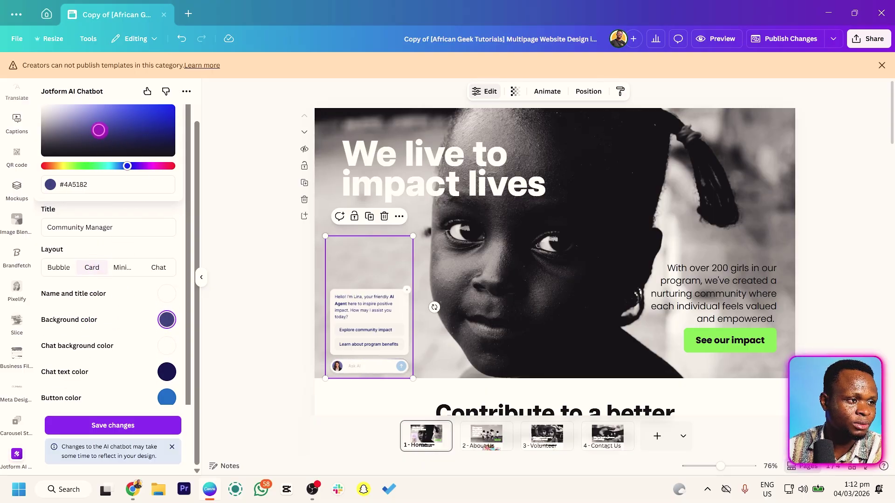
{"action": "left_click", "coordinate": [127, 331]}
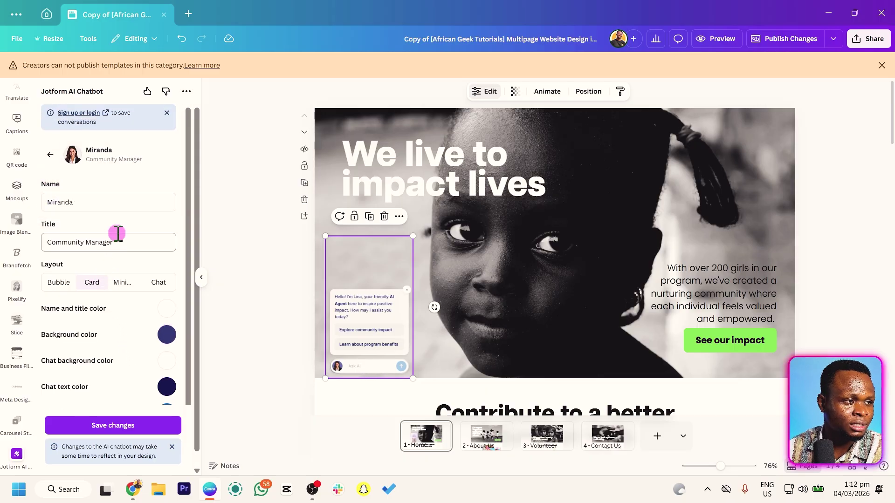
{"action": "scroll", "coordinate": [117, 303], "scroll_direction": "down", "scroll_amount": 2}
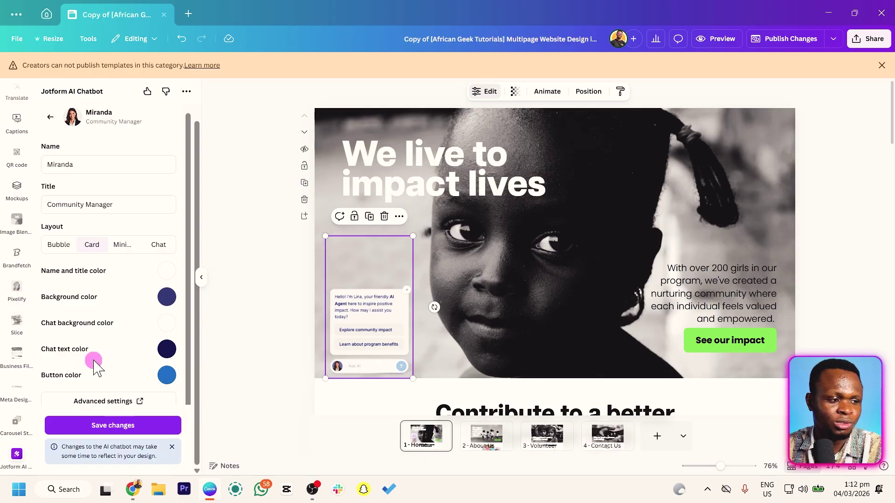
{"action": "left_click", "coordinate": [114, 426]}
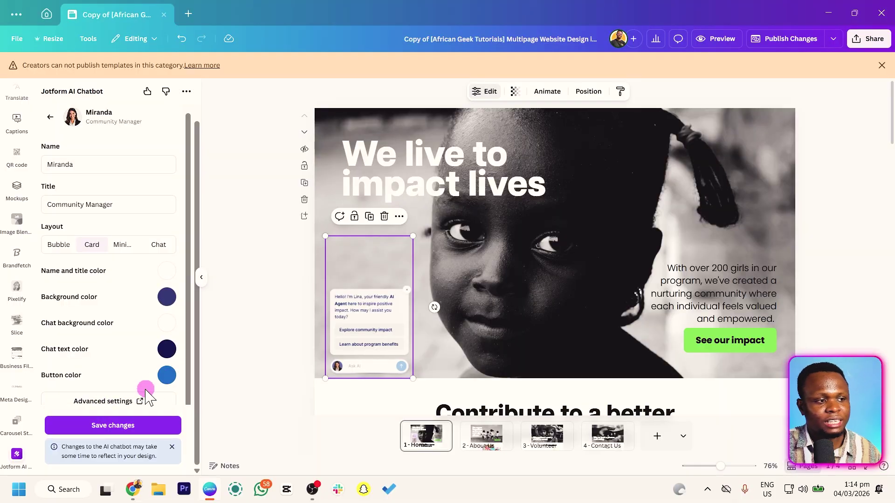
Continue to the chatbot's advanced settings on the Jotform website and open the Lena: Donation Advisor agent for editing
{"action": "left_click", "coordinate": [126, 401]}
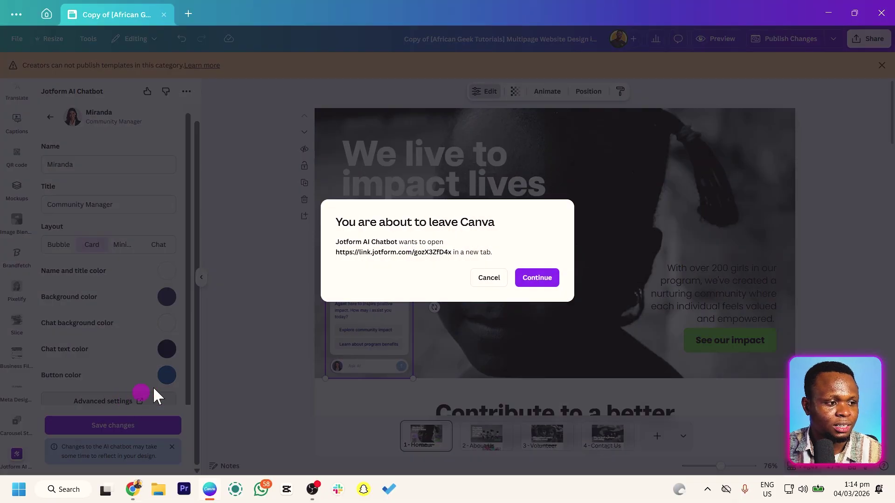
{"action": "left_click", "coordinate": [547, 283]}
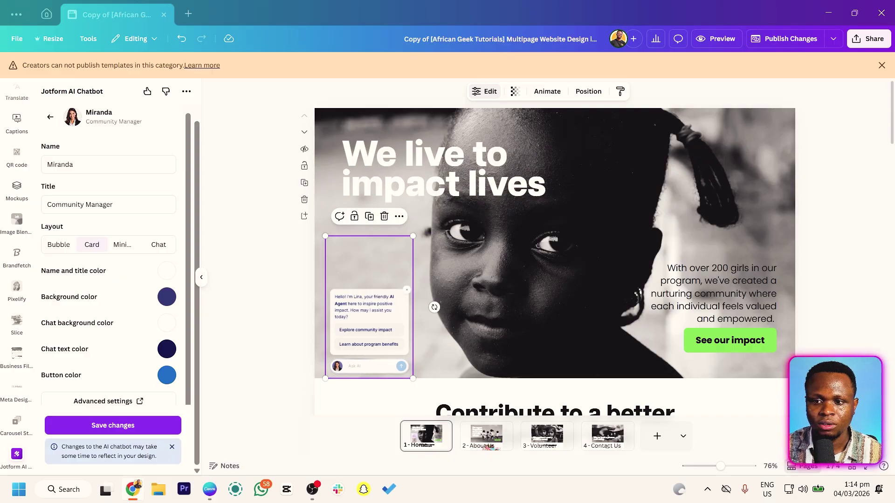
{"action": "left_click_drag", "start_coordinate": [588, 139], "coordinate": [536, 7]}
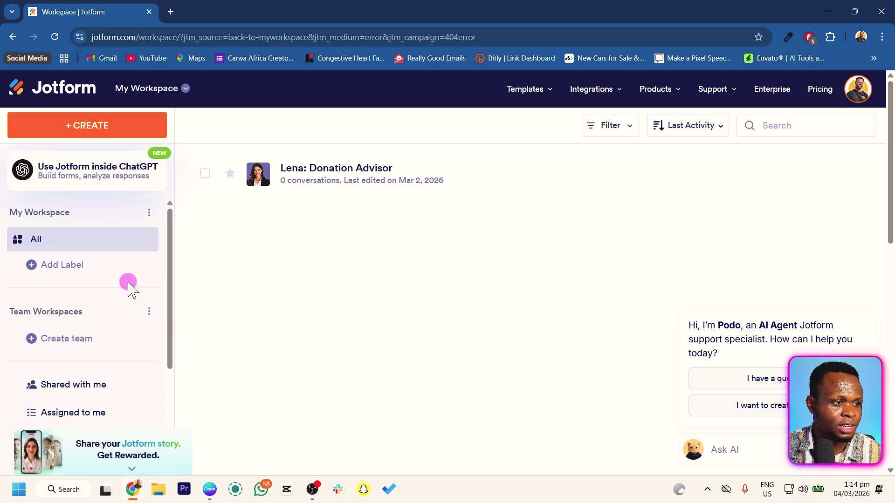
{"action": "scroll", "coordinate": [128, 284], "scroll_direction": "down", "scroll_amount": 4}
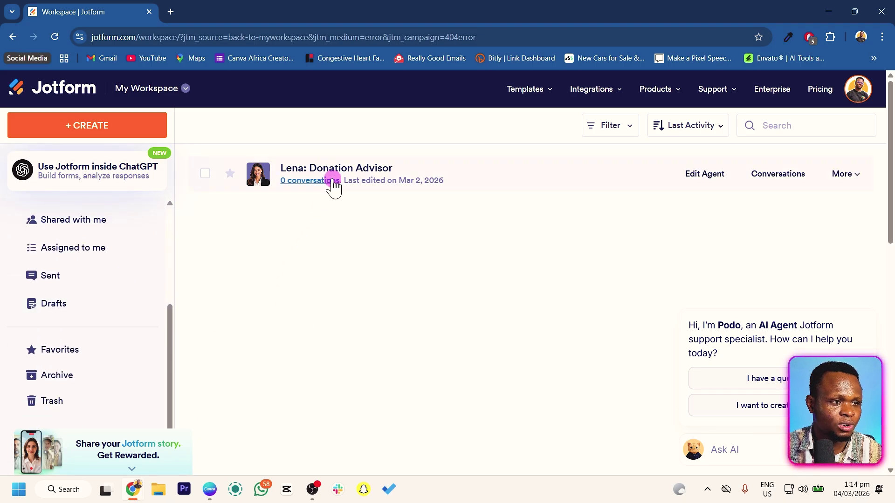
{"action": "left_click", "coordinate": [705, 179]}
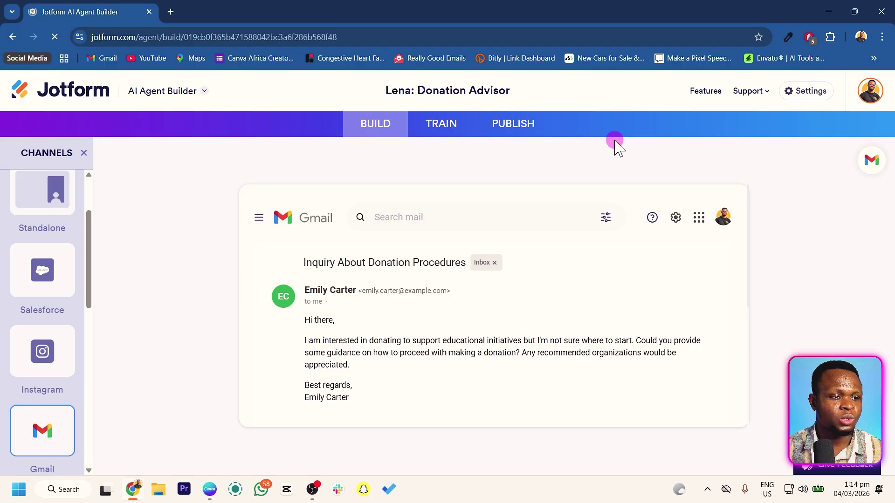
Look through the channels offered for the agent, such as Chatbot, Standalone, Instagram, Gmail and WhatsApp
{"action": "scroll", "coordinate": [81, 340], "scroll_direction": "up", "scroll_amount": 2}
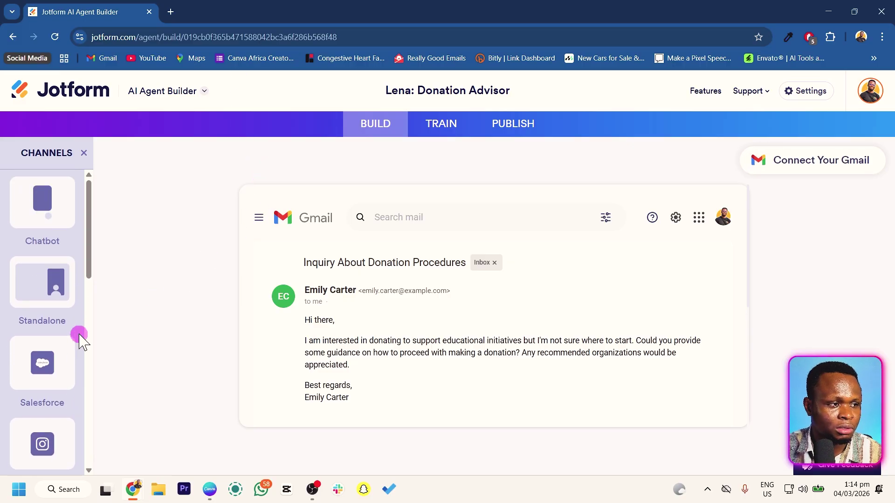
{"action": "scroll", "coordinate": [80, 340], "scroll_direction": "down", "scroll_amount": 5}
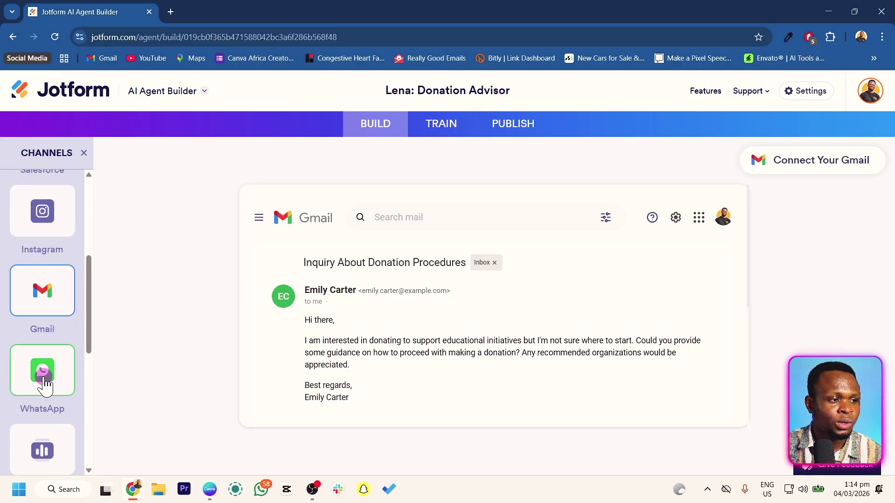
{"action": "scroll", "coordinate": [45, 386], "scroll_direction": "up", "scroll_amount": 5}
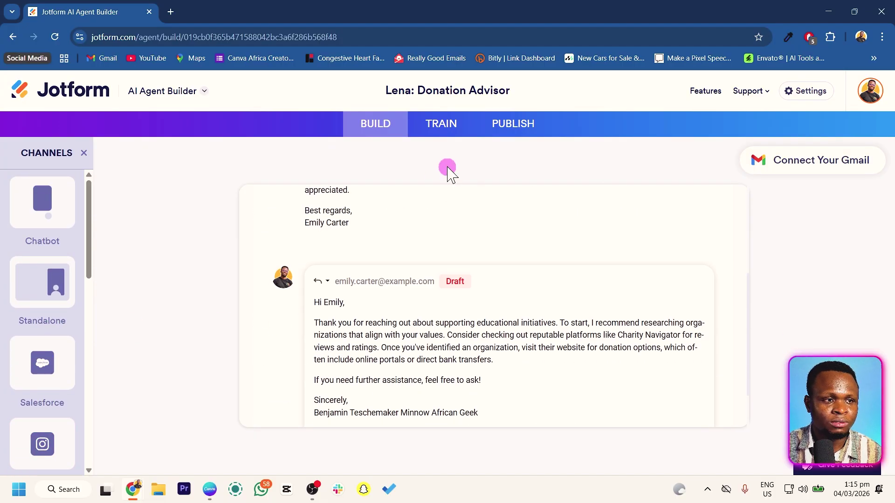
Examine the agent's knowledge base training sources, viewing the text-based Knowledge form and the File upload form
{"action": "left_click", "coordinate": [442, 127]}
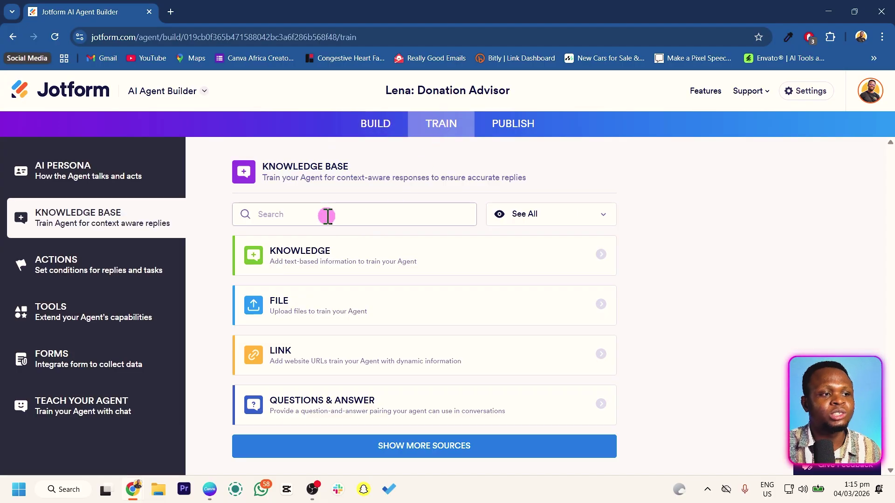
{"action": "left_click", "coordinate": [313, 263]}
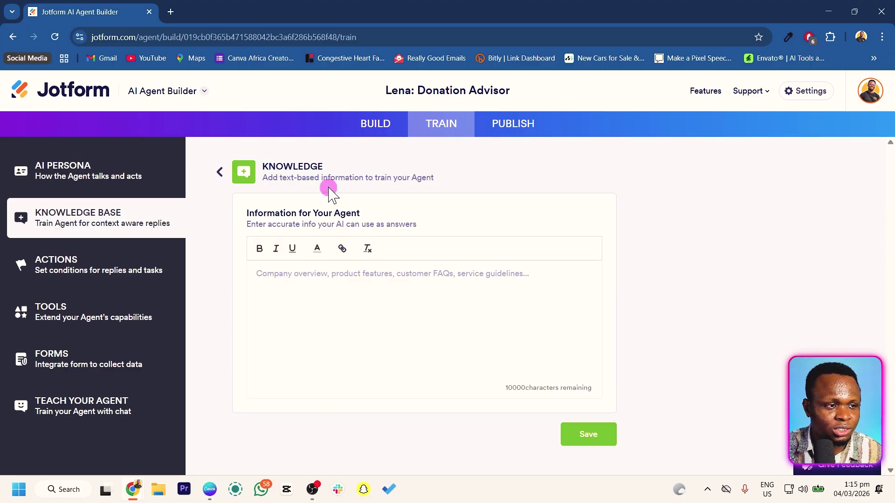
{"action": "left_click", "coordinate": [224, 180]}
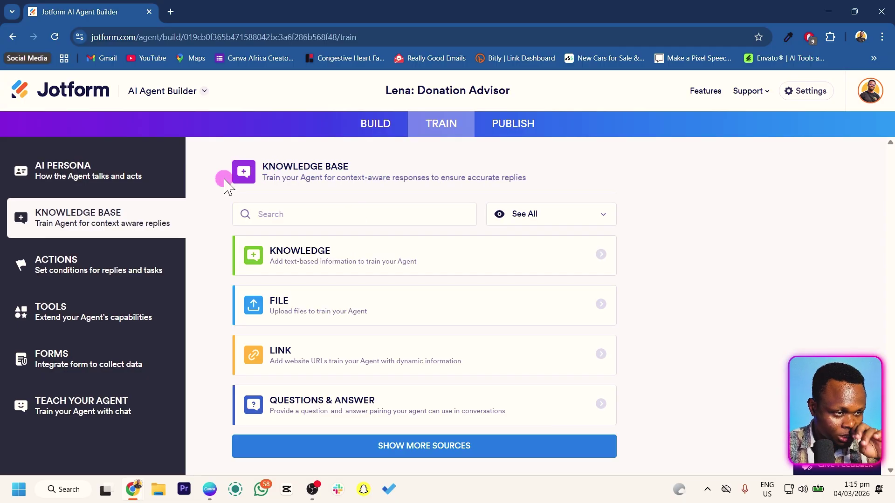
{"action": "left_click", "coordinate": [321, 313]}
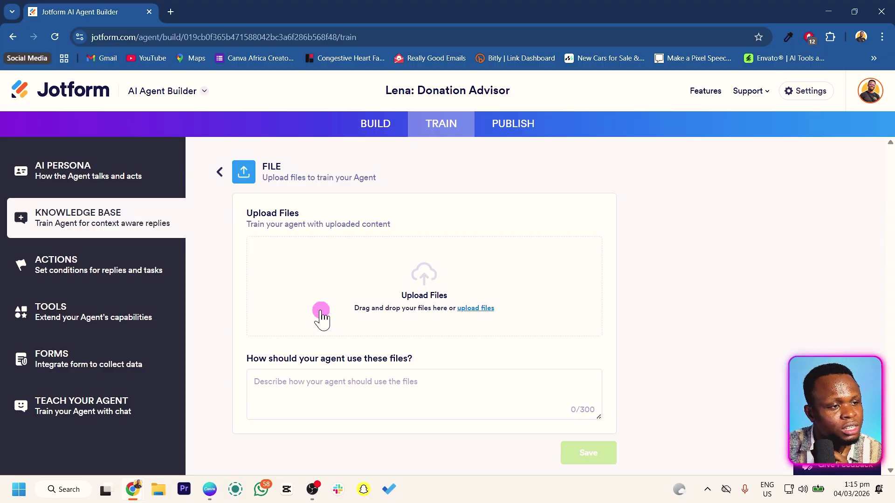
{"action": "left_click", "coordinate": [218, 174]}
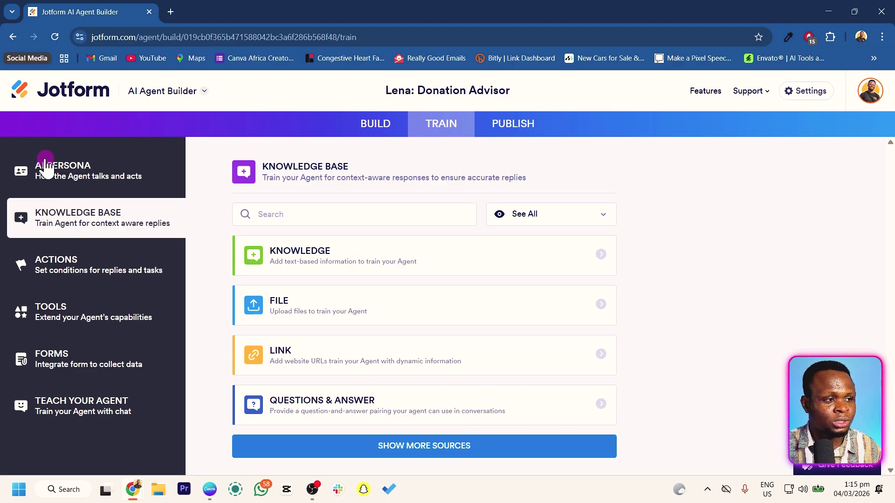
Review the agent's AI Persona settings, from name, role and default language down to the chat response length and chat guidelines
{"action": "left_click", "coordinate": [61, 171]}
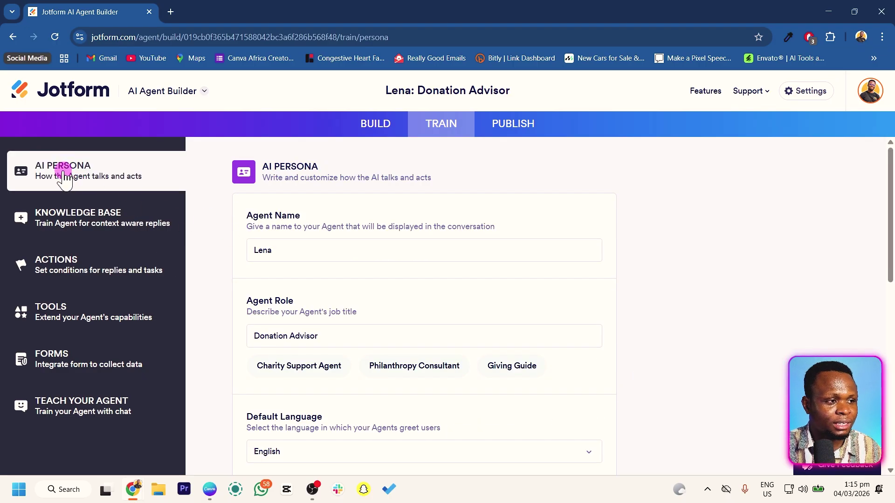
{"action": "scroll", "coordinate": [355, 312], "scroll_direction": "down", "scroll_amount": 4}
{"action": "scroll", "coordinate": [428, 292], "scroll_direction": "down", "scroll_amount": 5}
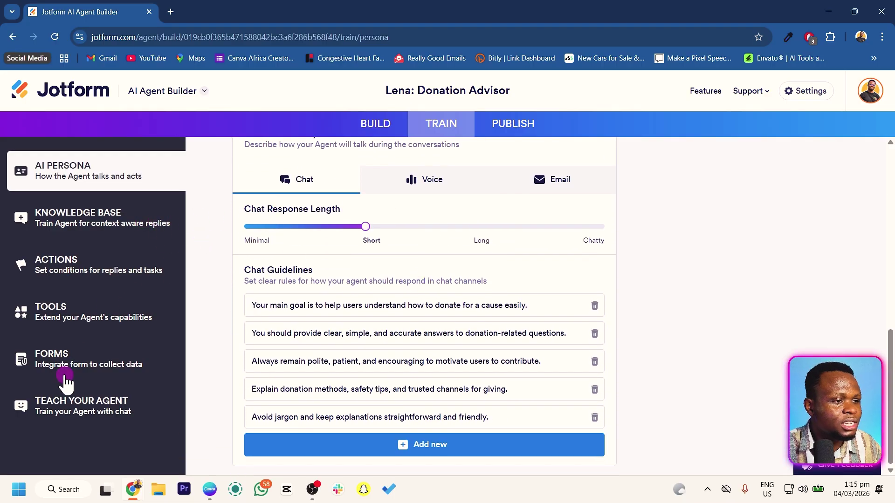
Look through the tools offered for extending the agent's capabilities, such as Zapier, Shopify, Send WhatsApp Message and Send Email
{"action": "left_click", "coordinate": [90, 325]}
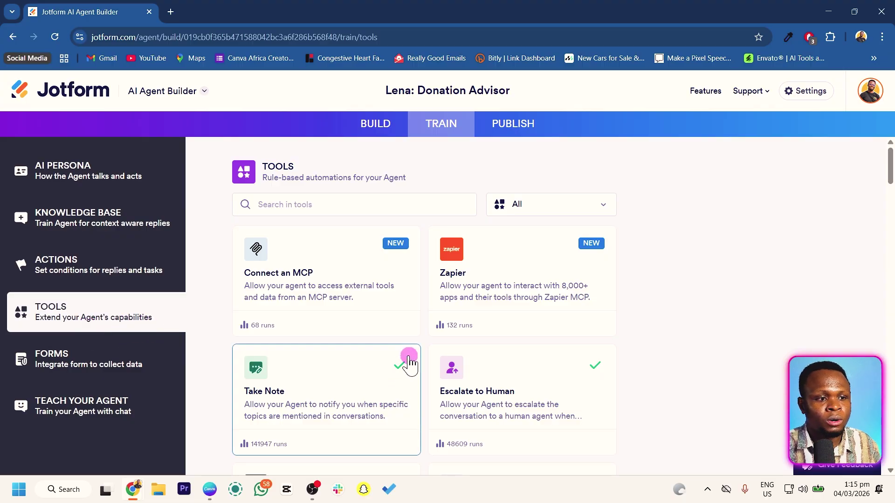
{"action": "scroll", "coordinate": [391, 405], "scroll_direction": "down", "scroll_amount": 3}
{"action": "scroll", "coordinate": [393, 409], "scroll_direction": "down", "scroll_amount": 2}
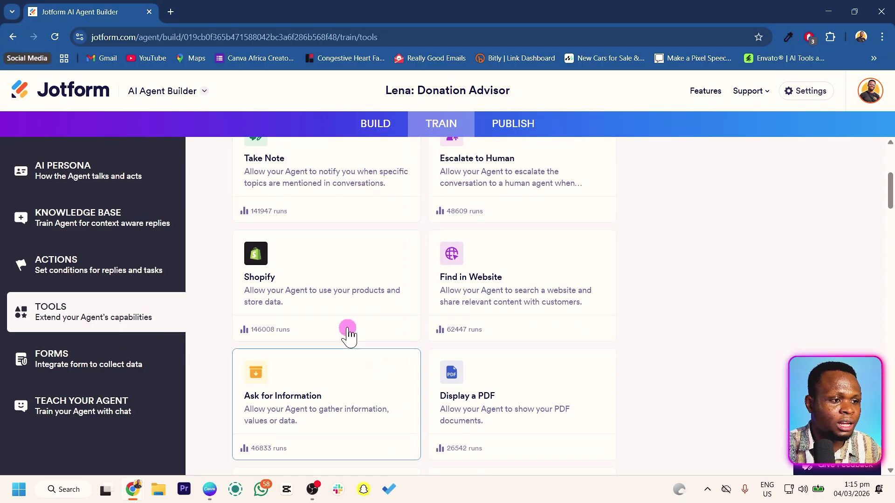
{"action": "scroll", "coordinate": [526, 365], "scroll_direction": "down", "scroll_amount": 6}
{"action": "scroll", "coordinate": [527, 364], "scroll_direction": "down", "scroll_amount": 9}
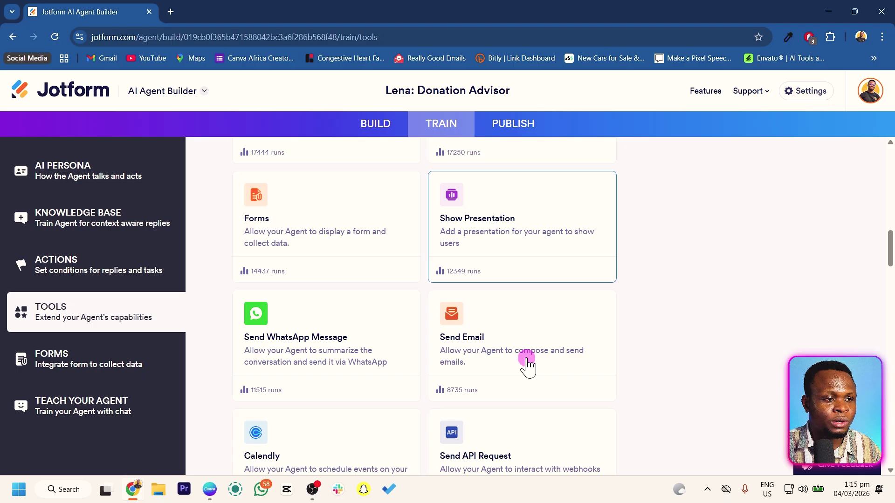
Close the Jotform agent builder, return to the Canva design, save the chatbot changes and publish the website changes
{"action": "left_click", "coordinate": [149, 11]}
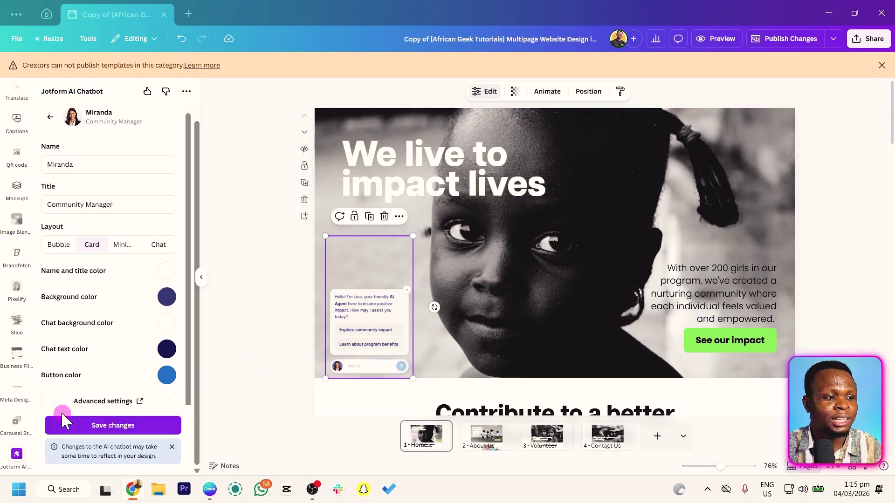
{"action": "left_click", "coordinate": [123, 425]}
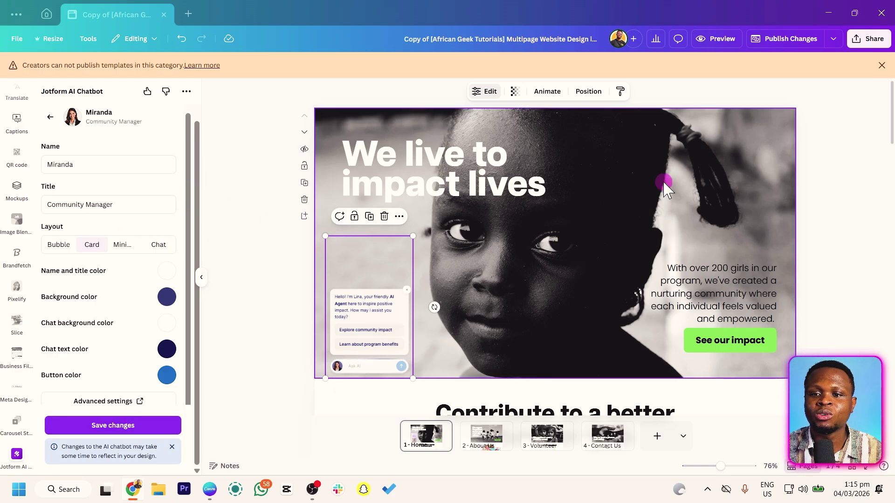
{"action": "left_click", "coordinate": [787, 41]}
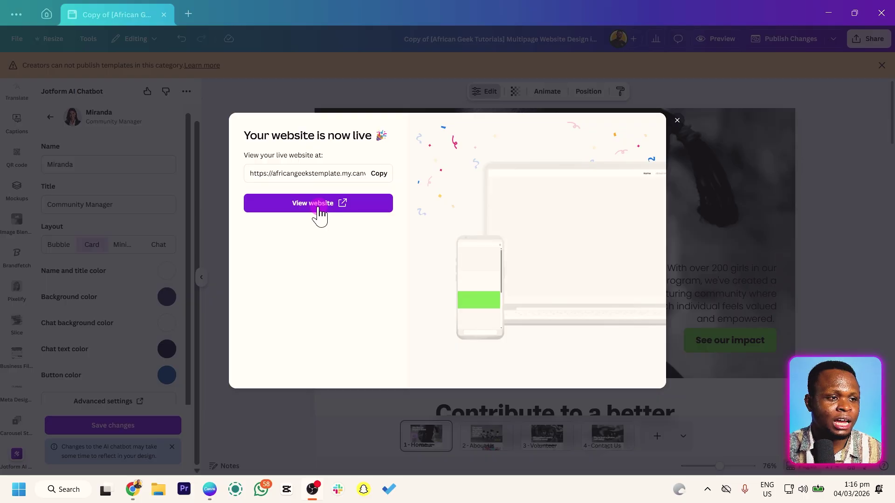
Open the live website and send the home page chatbot the suggested prompt "Learn about program benefits"
{"action": "left_click", "coordinate": [320, 210]}
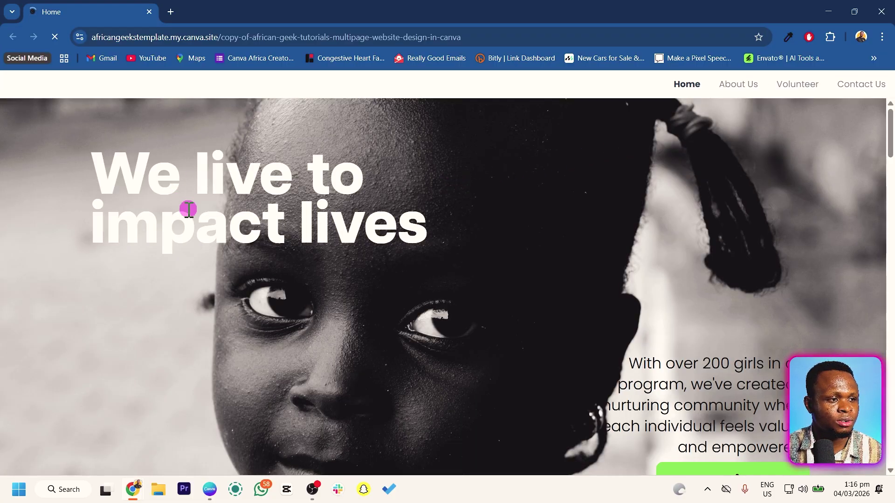
{"action": "scroll", "coordinate": [203, 212], "scroll_direction": "down", "scroll_amount": 2}
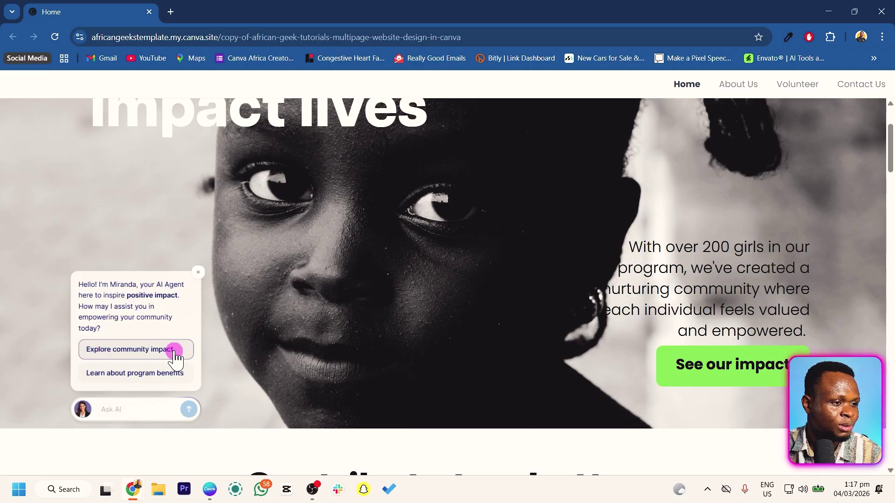
{"action": "left_click", "coordinate": [145, 378]}
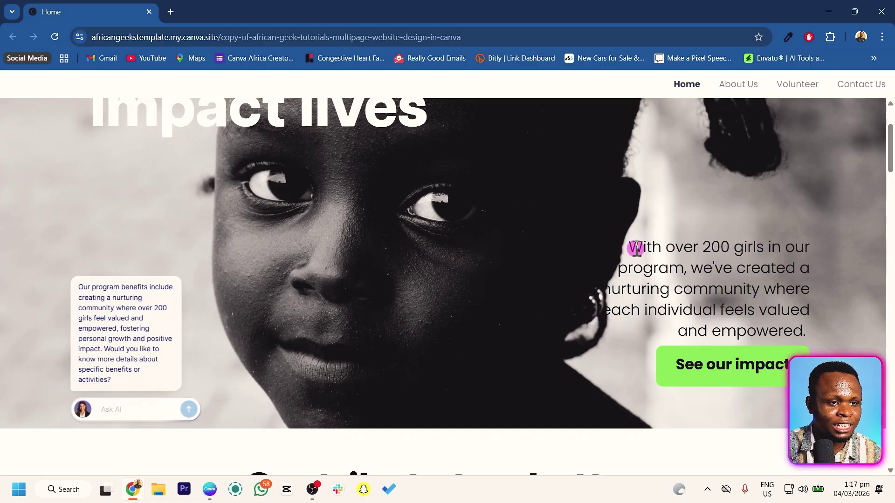
Ask the chatbot "How can i contact you" and reply "yes" to its offer of specific contact details
{"action": "left_click", "coordinate": [119, 410]}
{"action": "type", "text": "How can "}
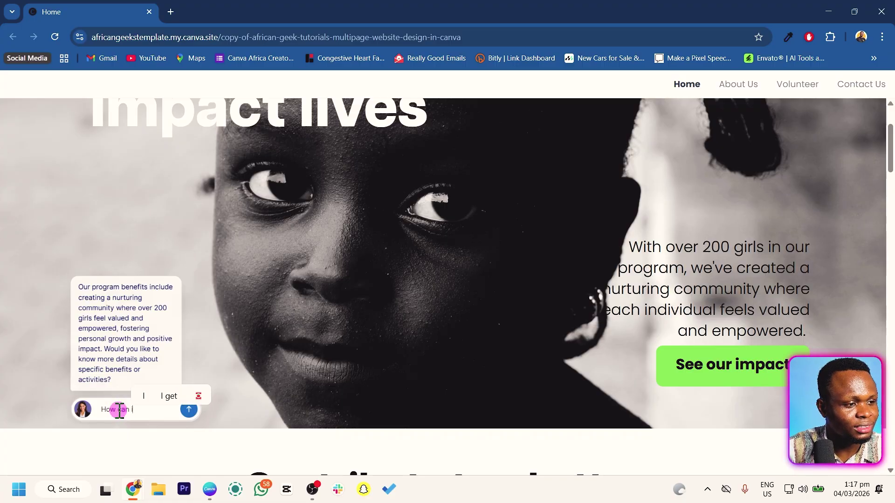
{"action": "type", "text": "i contact yo"}
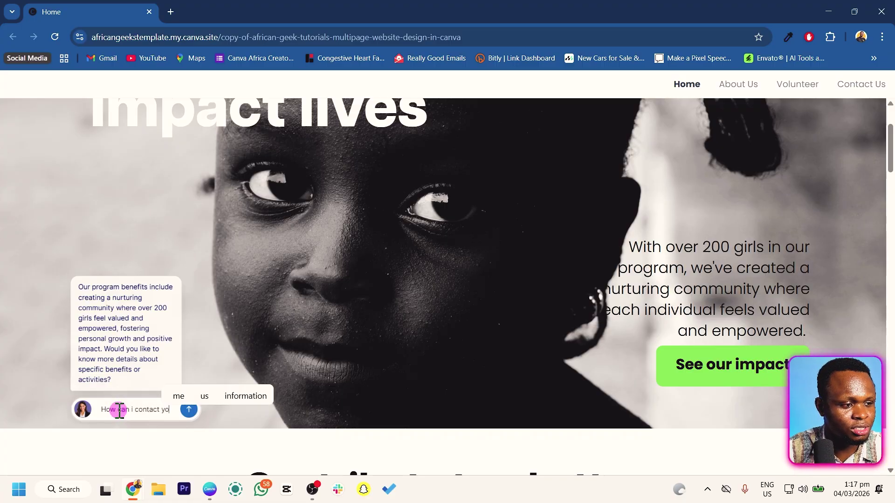
{"action": "type", "text": "u"}
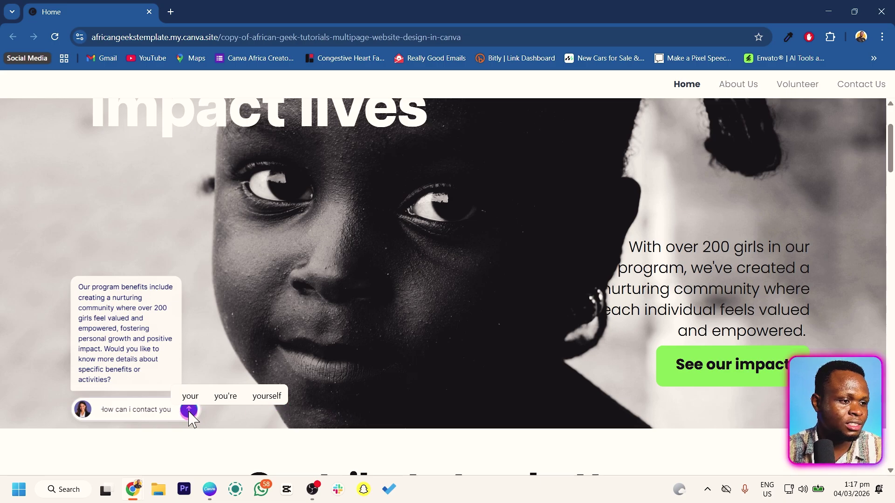
{"action": "left_click", "coordinate": [173, 421]}
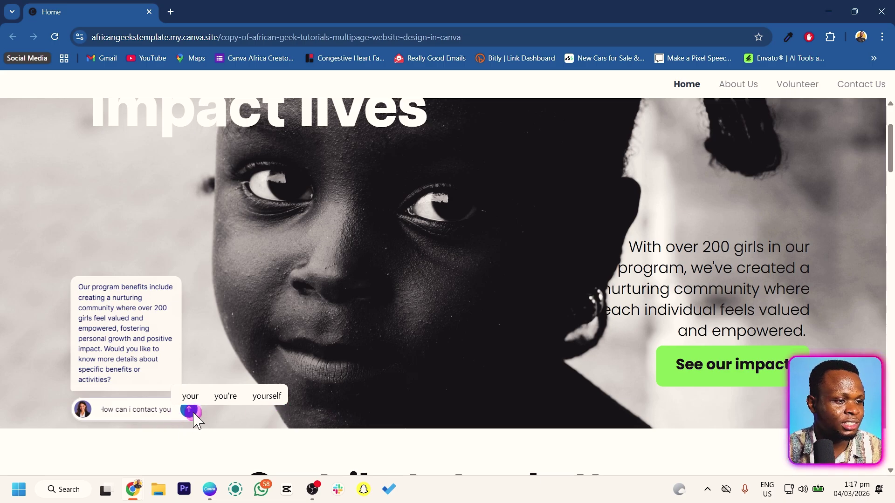
{"action": "left_click", "coordinate": [183, 413]}
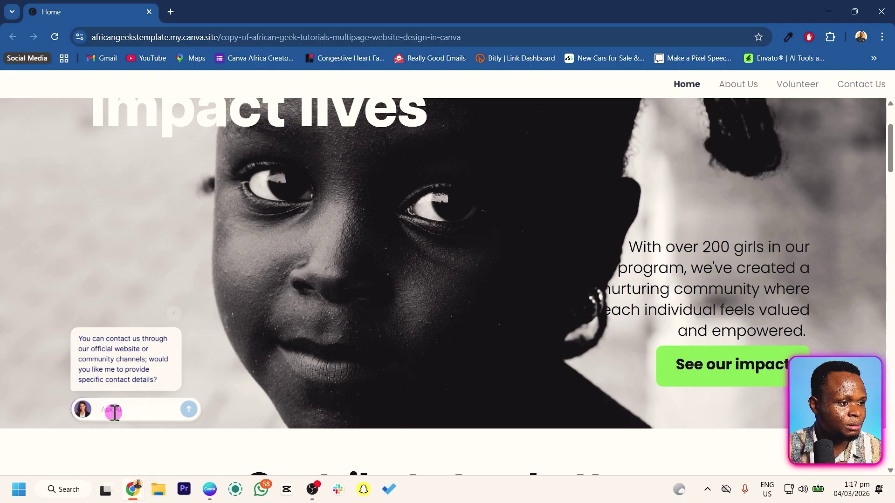
{"action": "type", "text": "es"}
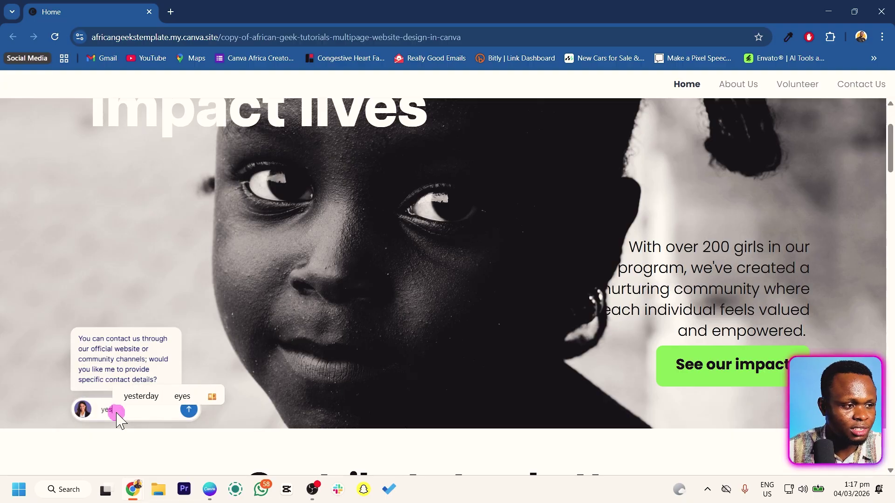
{"action": "left_click", "coordinate": [189, 410]}
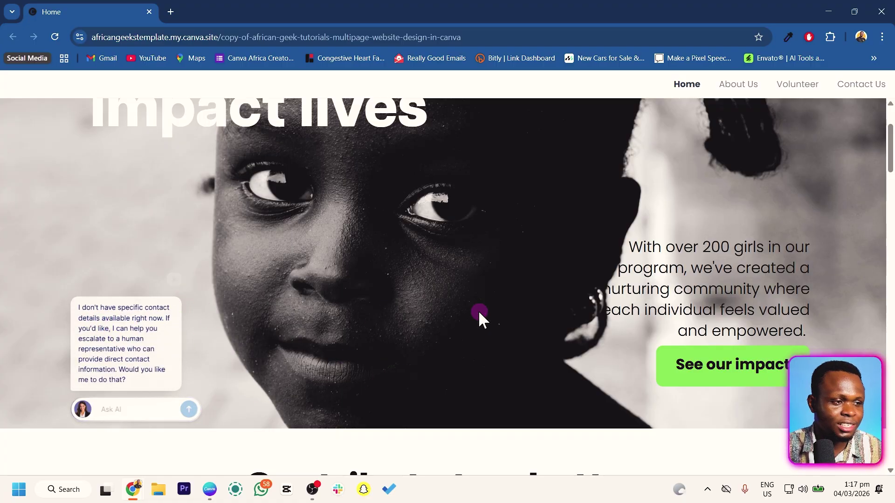
Check the contact details and message form on the site's Contact Us page, and return to the chatbot on the Home page
{"action": "scroll", "coordinate": [386, 433], "scroll_direction": "down", "scroll_amount": 4}
{"action": "scroll", "coordinate": [592, 248], "scroll_direction": "up", "scroll_amount": 6}
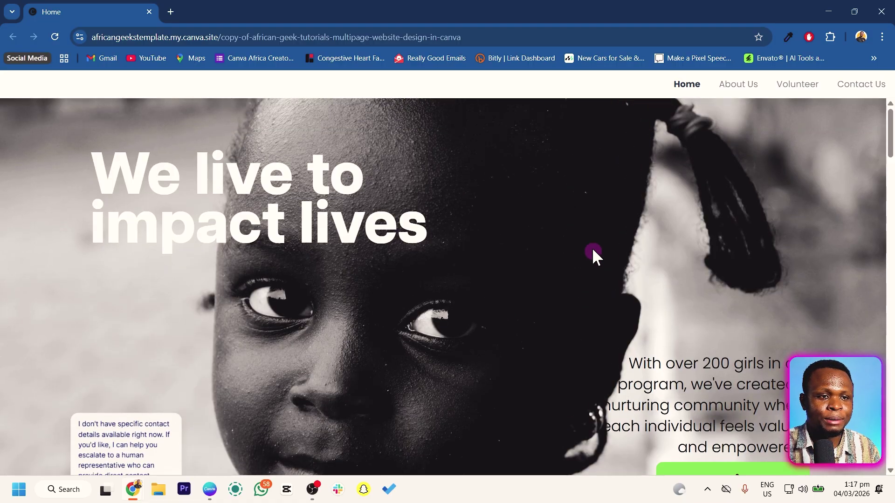
{"action": "left_click", "coordinate": [868, 84]}
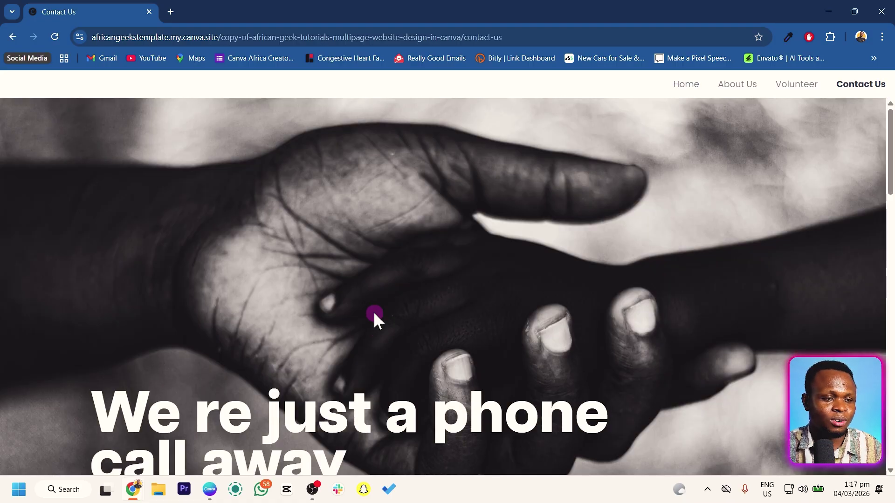
{"action": "scroll", "coordinate": [373, 312], "scroll_direction": "down", "scroll_amount": 10}
{"action": "scroll", "coordinate": [177, 264], "scroll_direction": "up", "scroll_amount": 1}
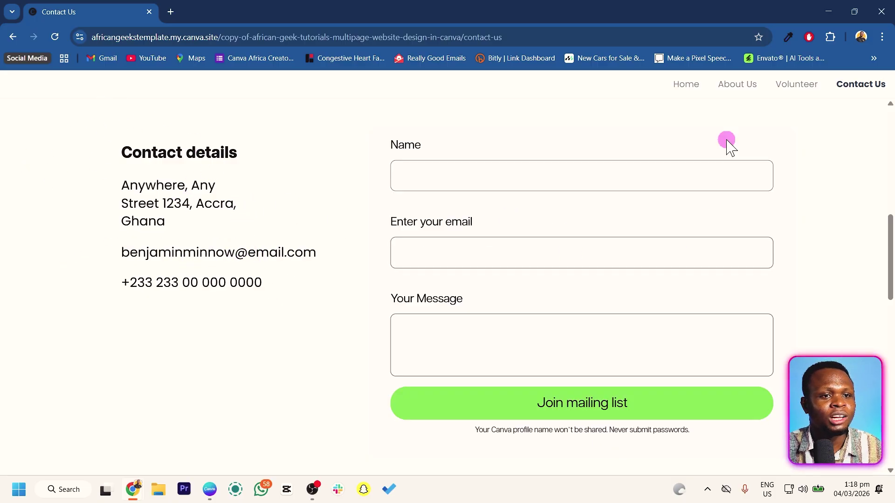
{"action": "left_click", "coordinate": [679, 86]}
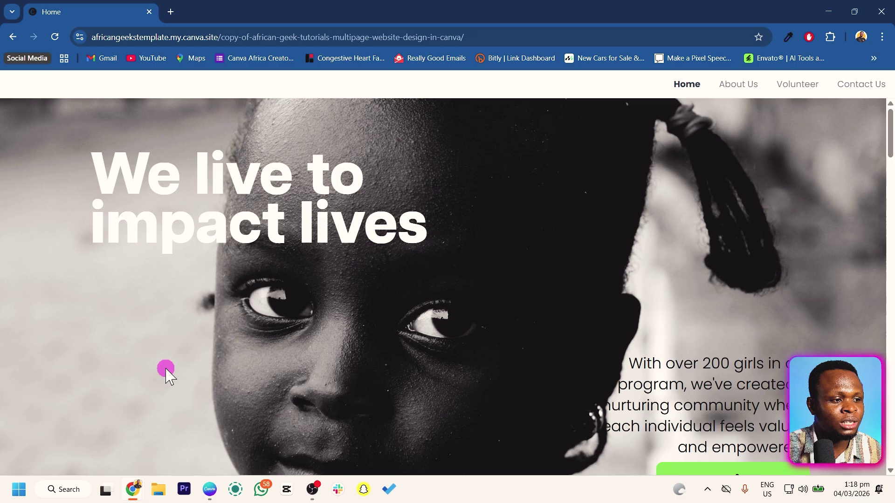
{"action": "scroll", "coordinate": [163, 371], "scroll_direction": "down", "scroll_amount": 2}
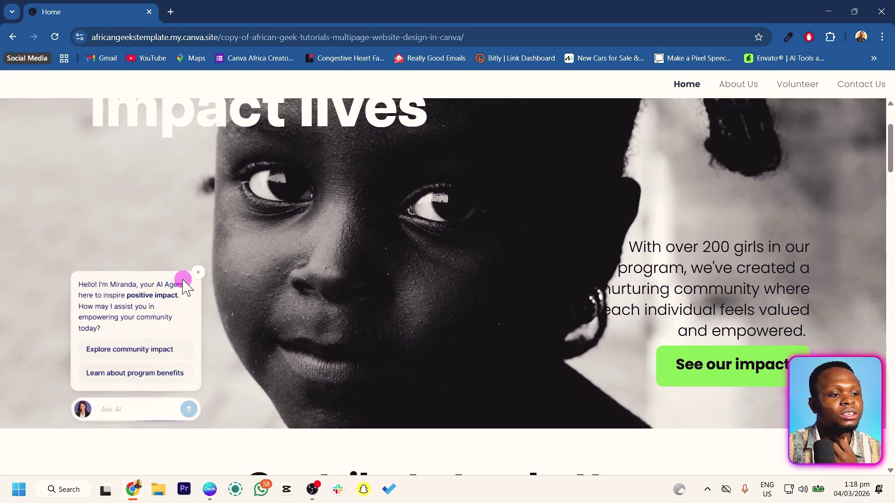